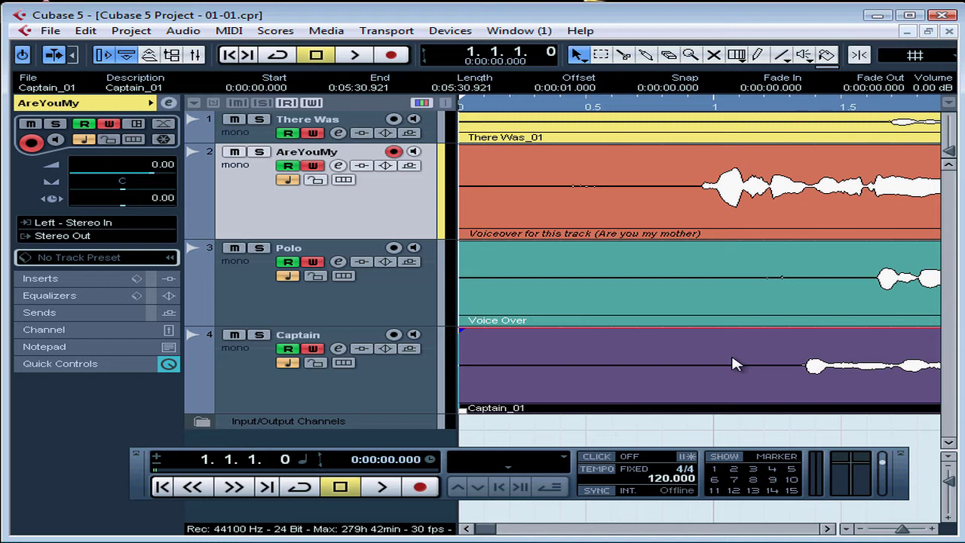
- Hide the Transport Buttons and View Switches sections from the main toolbar
{"action": "right_click", "coordinate": [326, 59]}
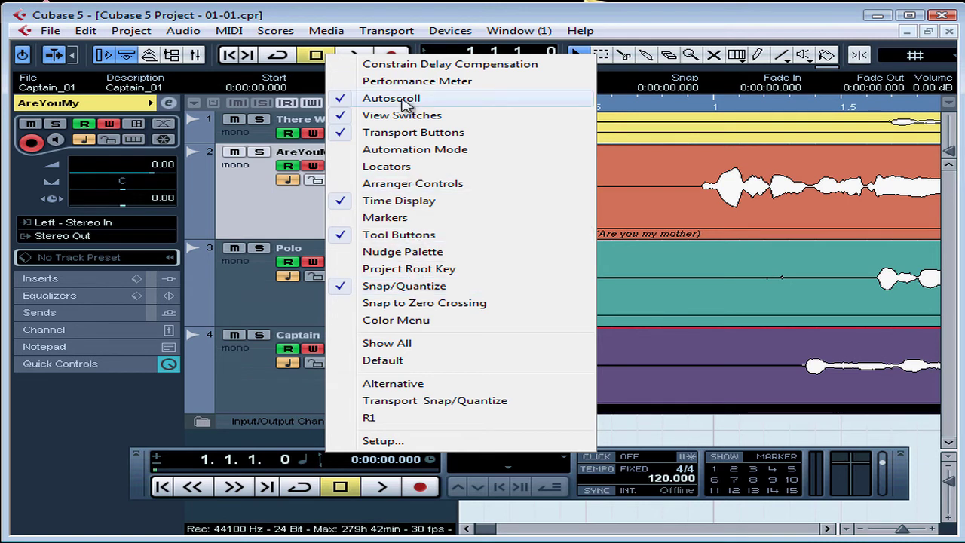
{"action": "left_click", "coordinate": [407, 133]}
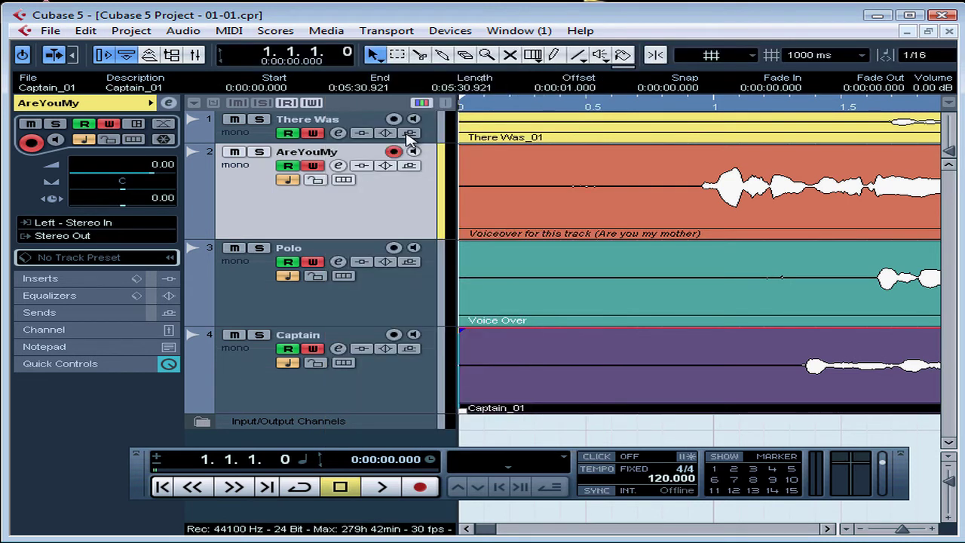
{"action": "right_click", "coordinate": [286, 59]}
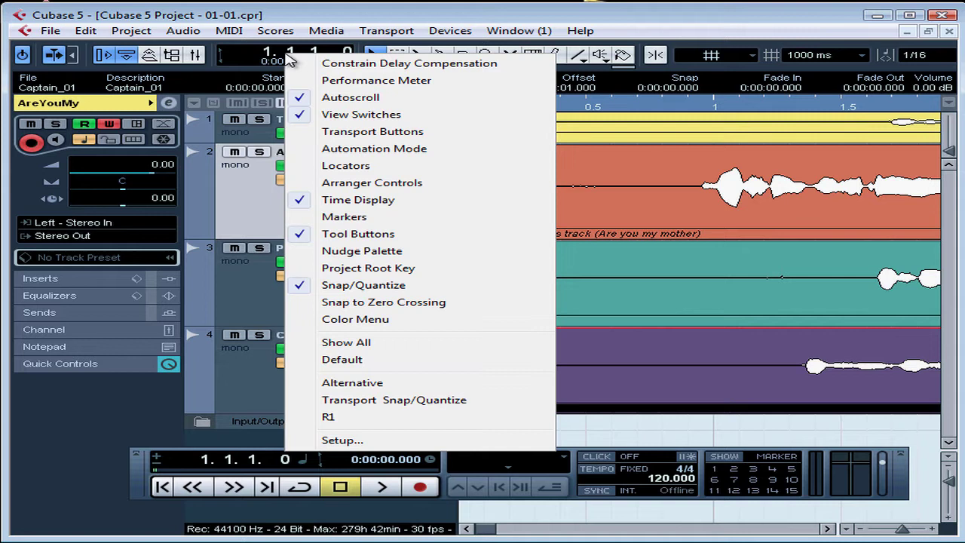
{"action": "left_click", "coordinate": [339, 119]}
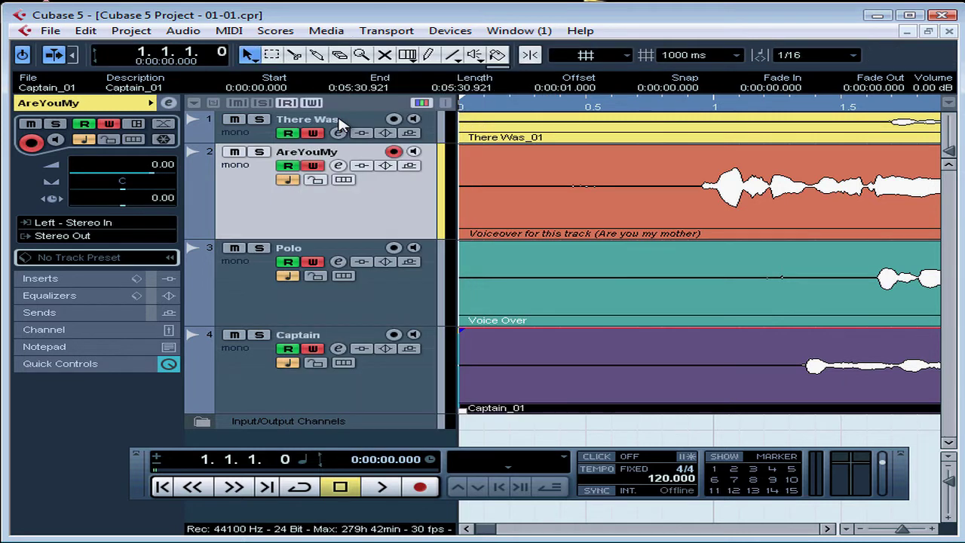
- With the Split tool and snap off, cut the AreYouMy voiceover near its start and at about 0.6
{"action": "left_click", "coordinate": [294, 55]}
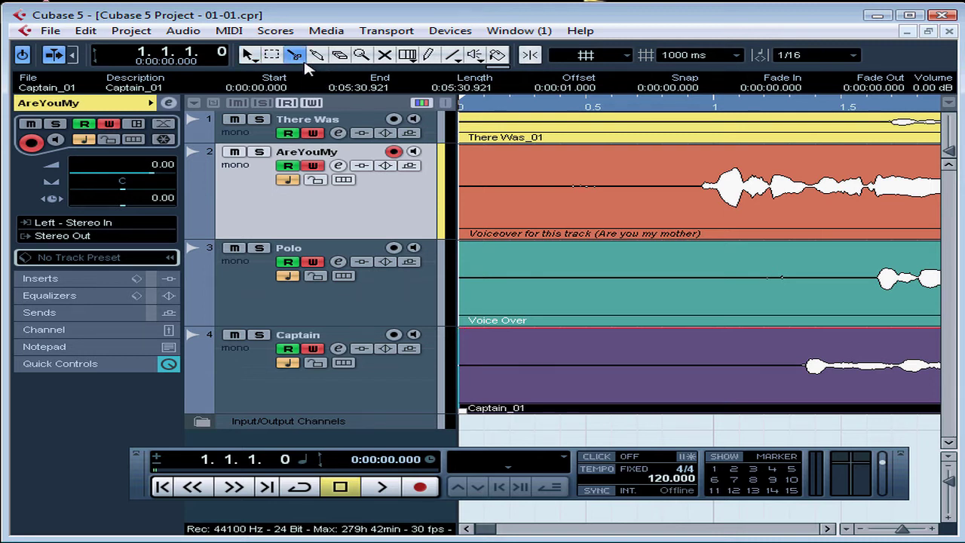
{"action": "key", "text": "F2"}
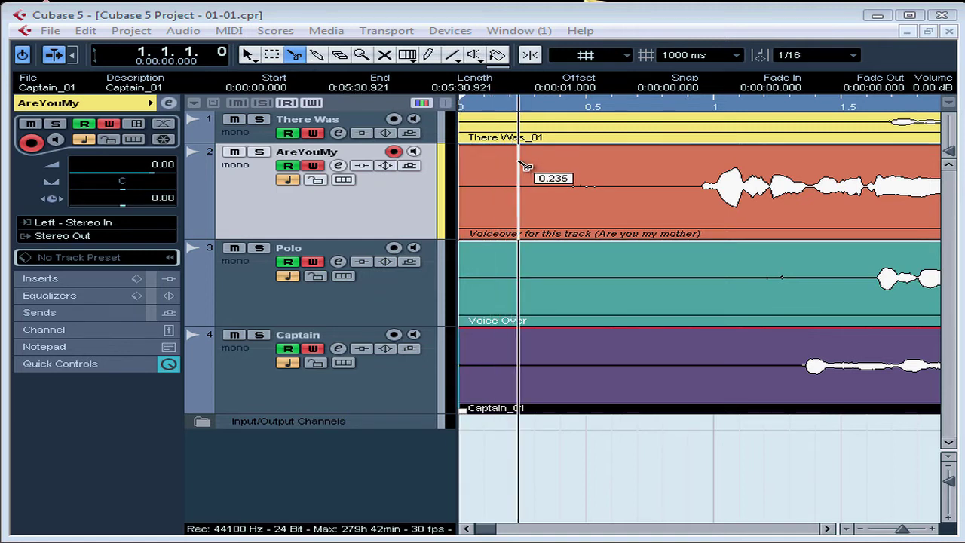
{"action": "key", "text": "F2"}
{"action": "left_click", "coordinate": [531, 57]}
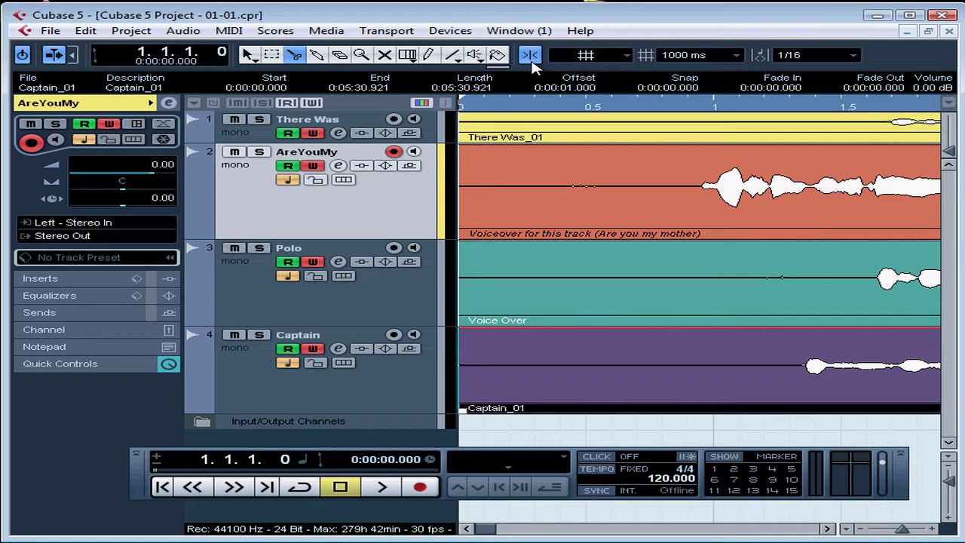
{"action": "left_click", "coordinate": [532, 58]}
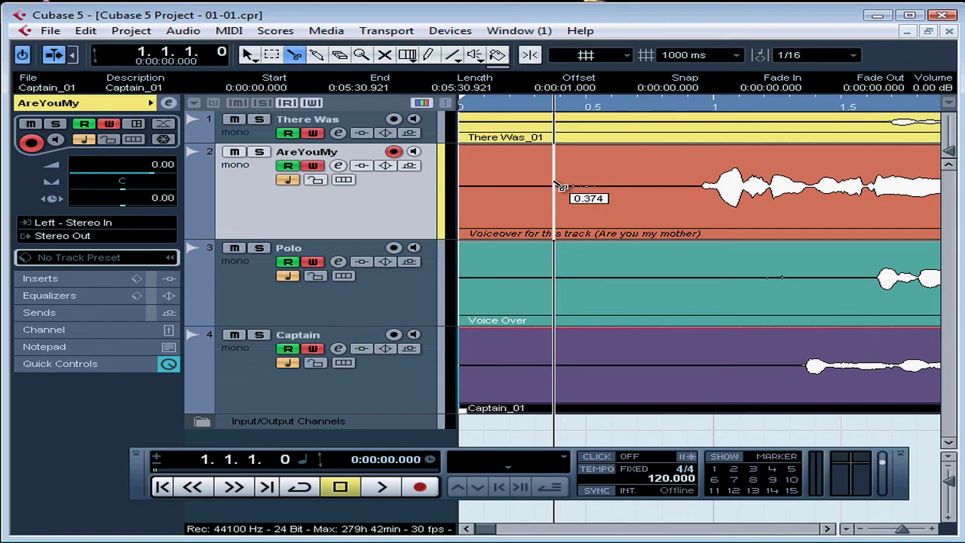
{"action": "left_click", "coordinate": [533, 173]}
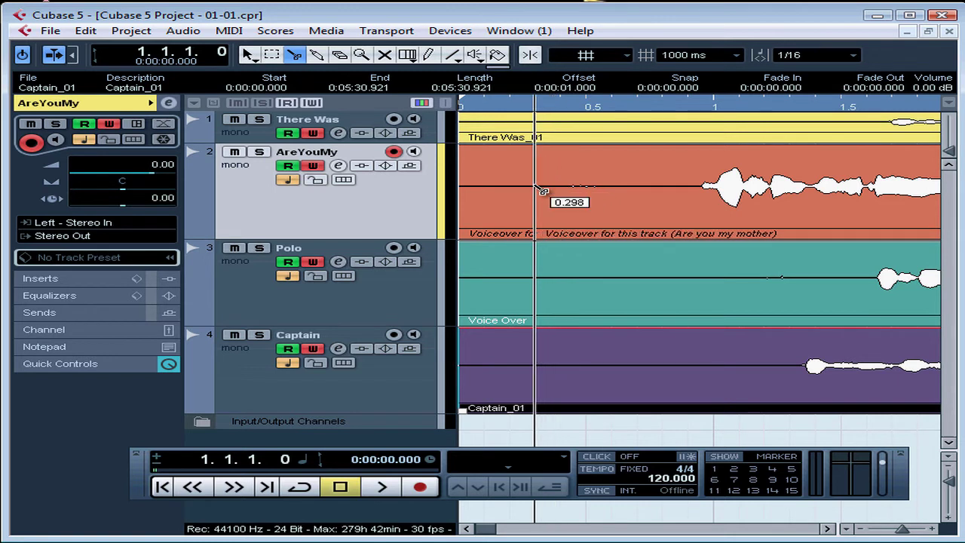
{"action": "left_click", "coordinate": [616, 192]}
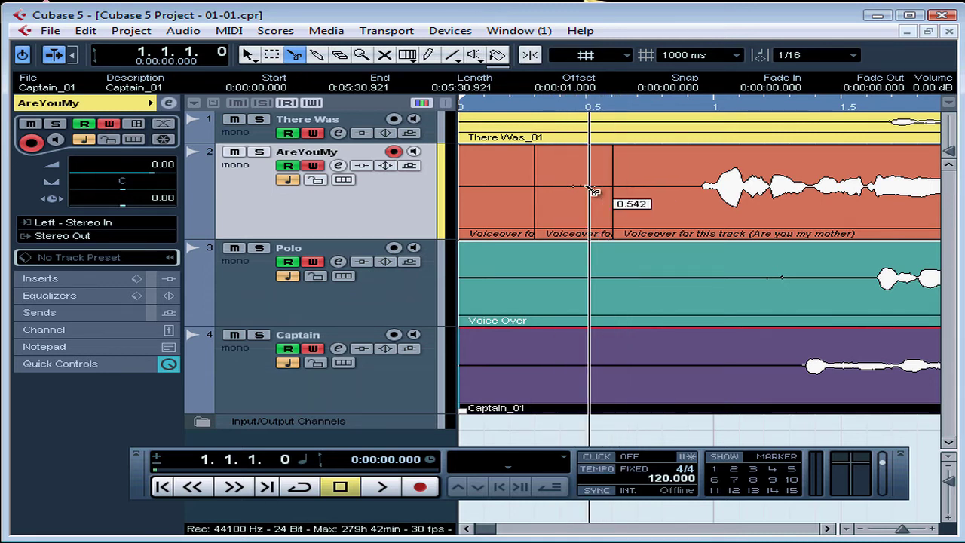
- Undo Split twice so the AreYouMy voiceover is one whole event again
{"action": "left_click", "coordinate": [88, 33]}
{"action": "left_click", "coordinate": [114, 42]}
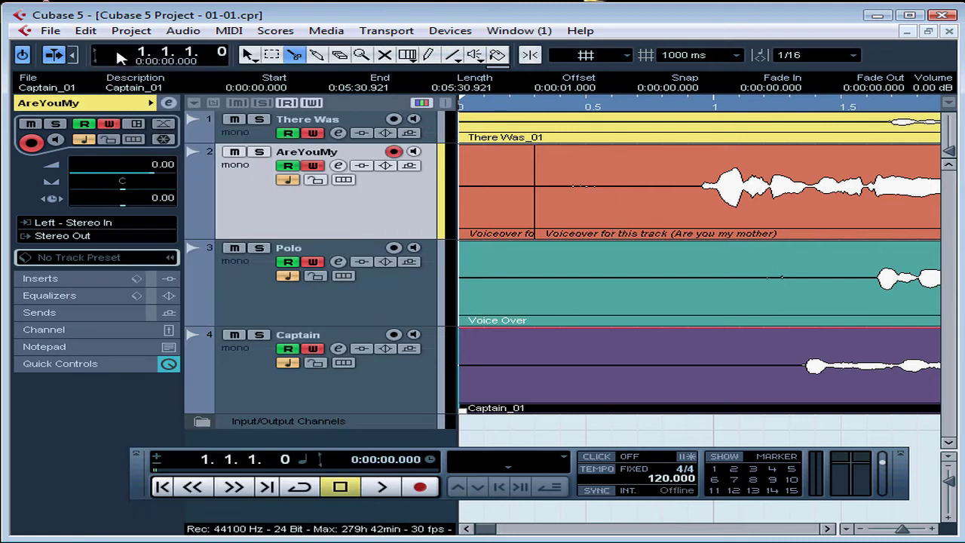
{"action": "left_click", "coordinate": [85, 30]}
{"action": "left_click", "coordinate": [110, 47]}
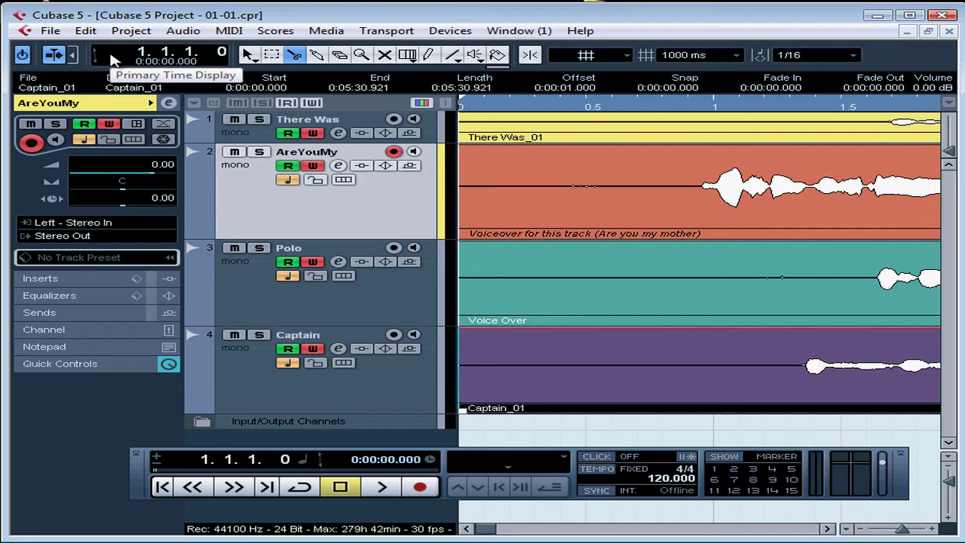
- Close the Edit menu without redoing, and hide the floating transport panel with F2
{"action": "left_click", "coordinate": [87, 32]}
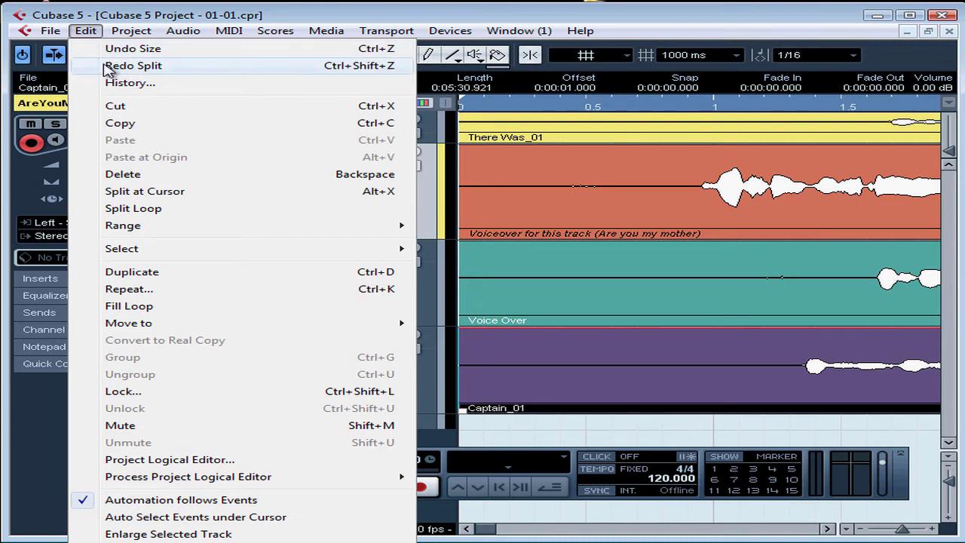
{"action": "left_click", "coordinate": [104, 63]}
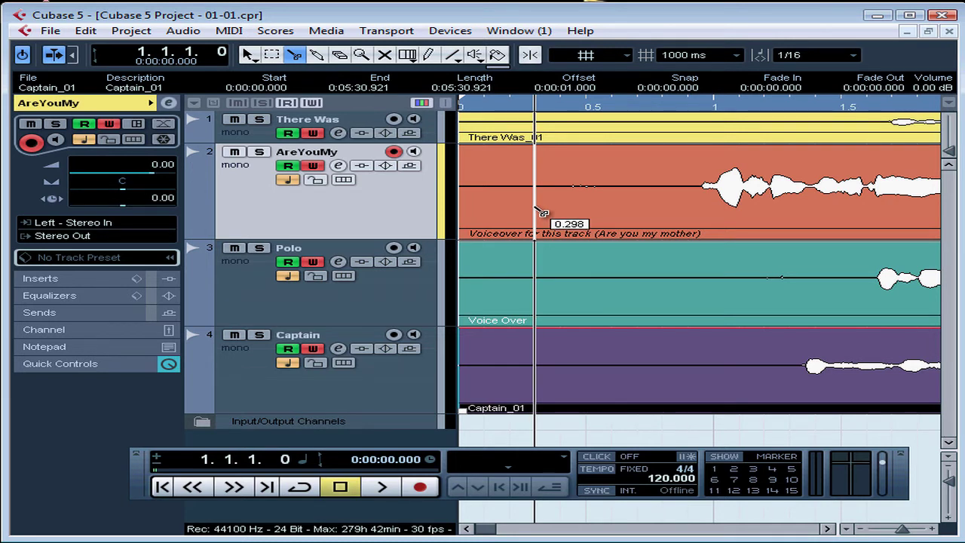
{"action": "key", "text": "F2"}
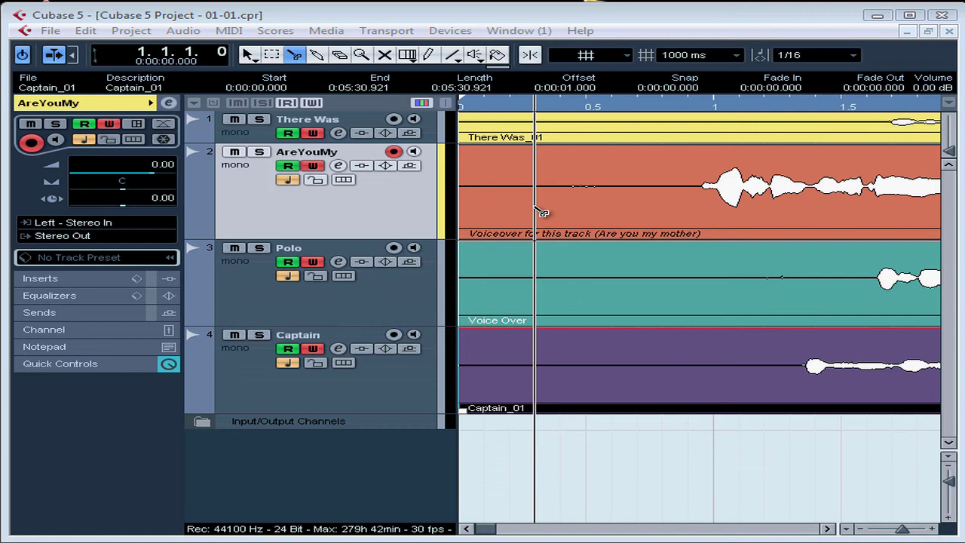
{"action": "key", "text": "F2"}
{"action": "left_click", "coordinate": [530, 55]}
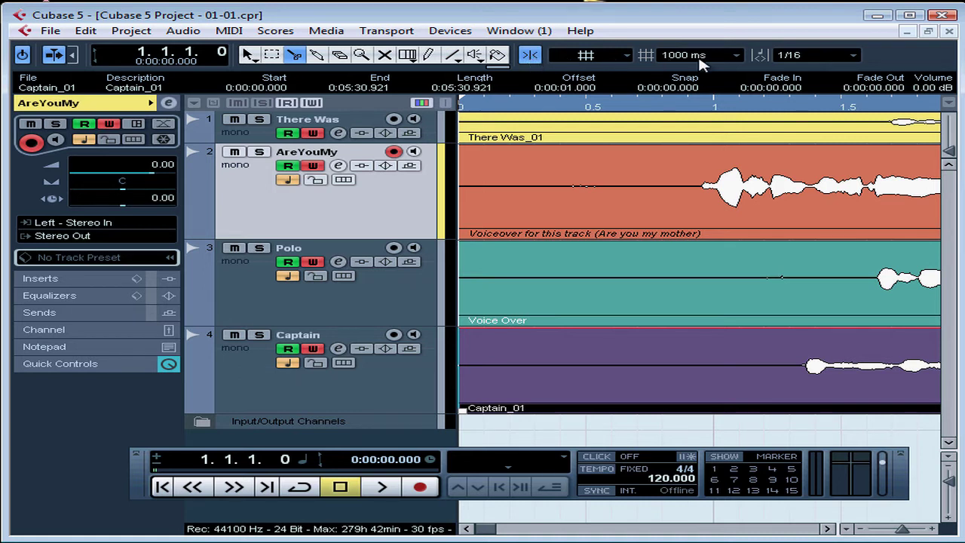
{"action": "right_click", "coordinate": [531, 57]}
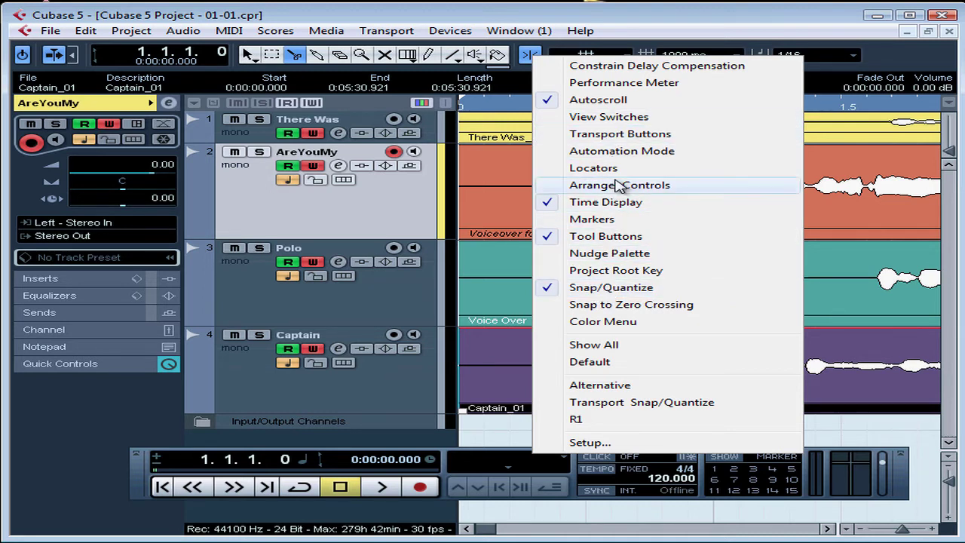
{"action": "left_click", "coordinate": [617, 24]}
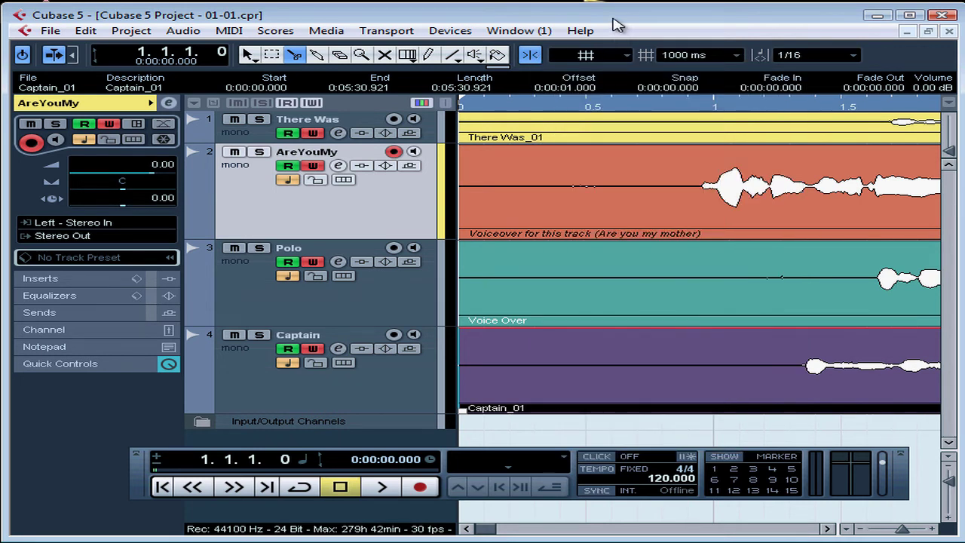
{"action": "left_click", "coordinate": [627, 60]}
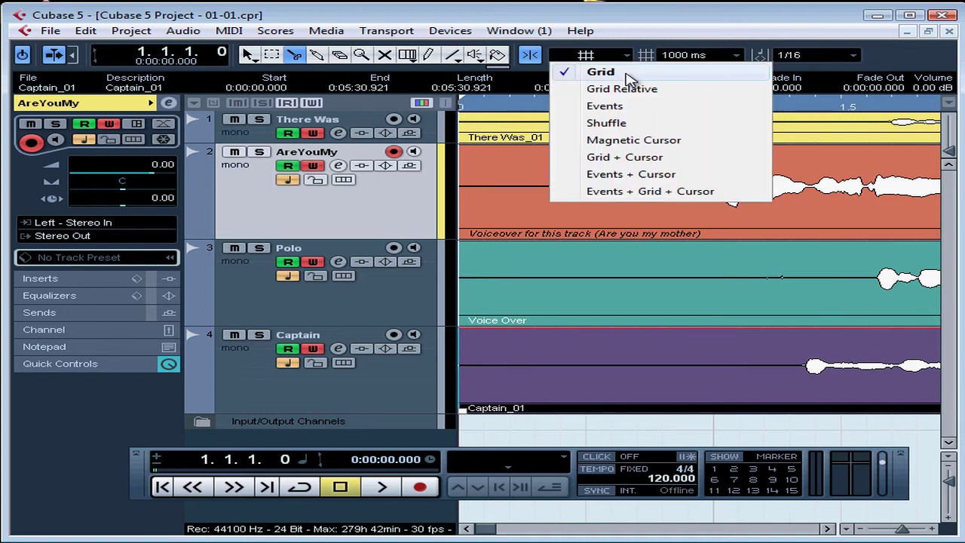
{"action": "left_click", "coordinate": [624, 55]}
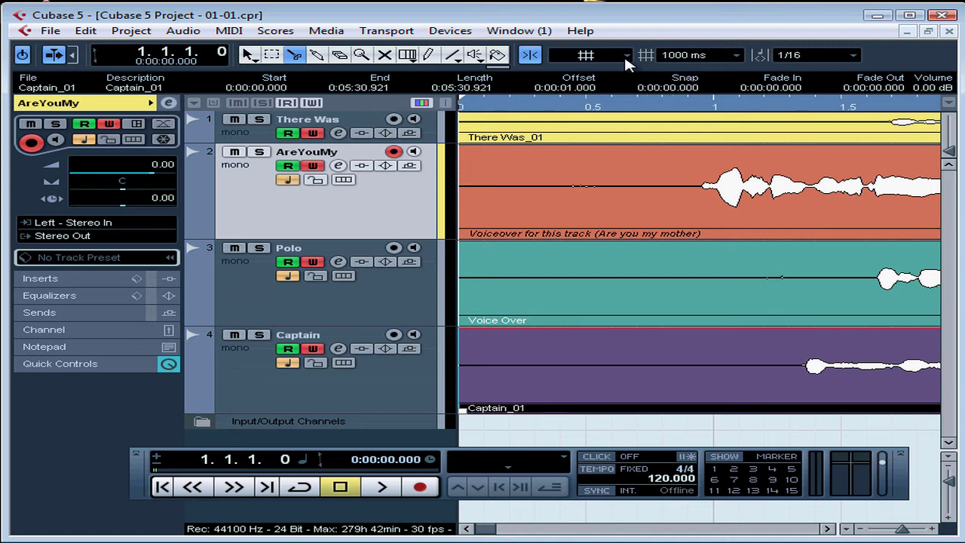
{"action": "left_click", "coordinate": [737, 56]}
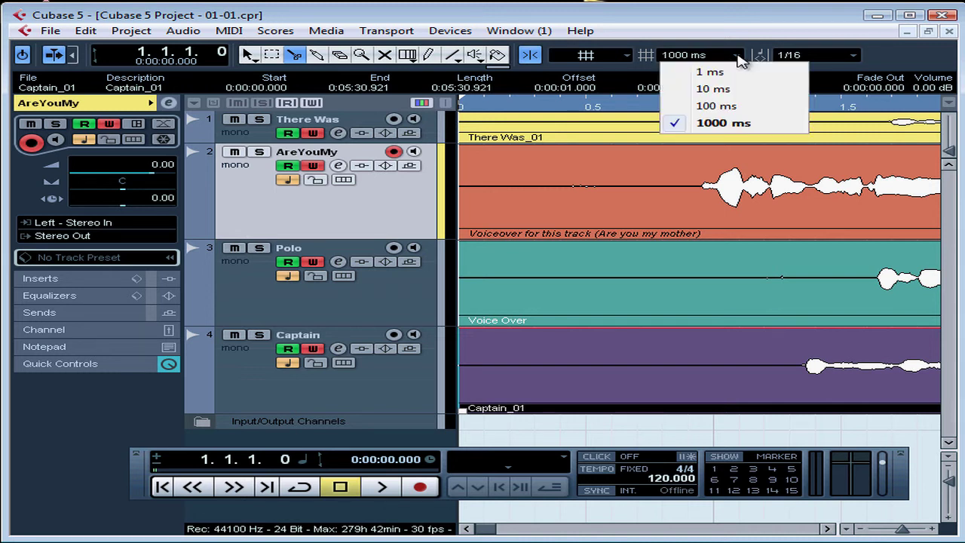
{"action": "left_click", "coordinate": [738, 59]}
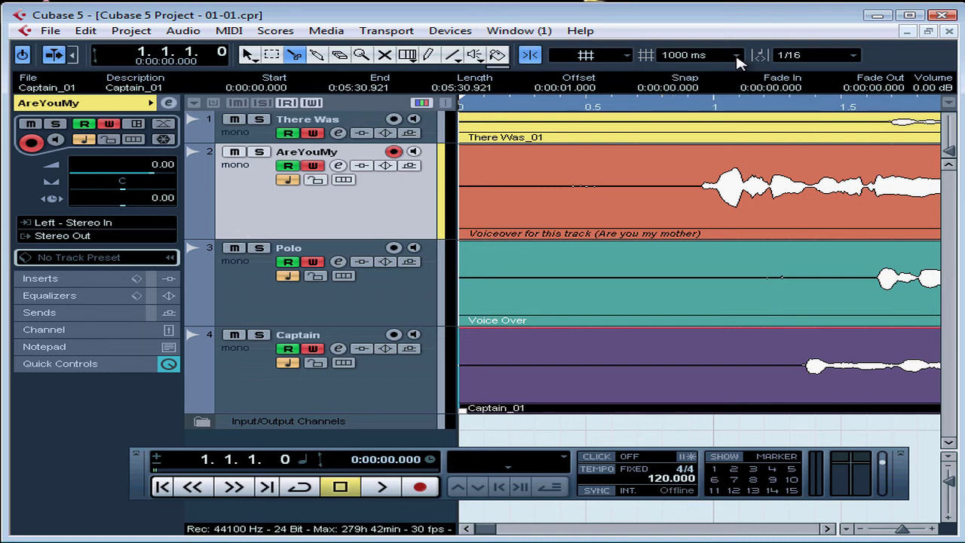
{"action": "left_click", "coordinate": [736, 59]}
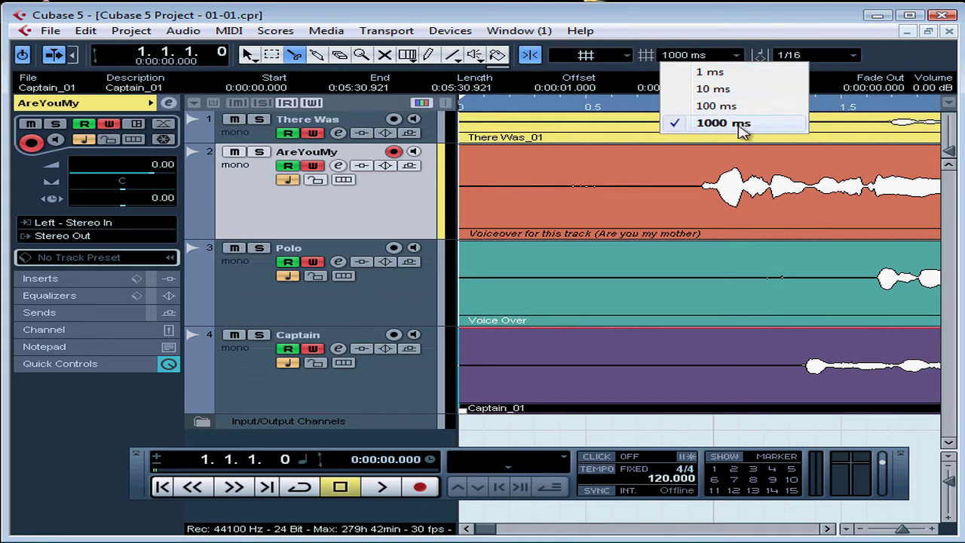
{"action": "left_click", "coordinate": [728, 55]}
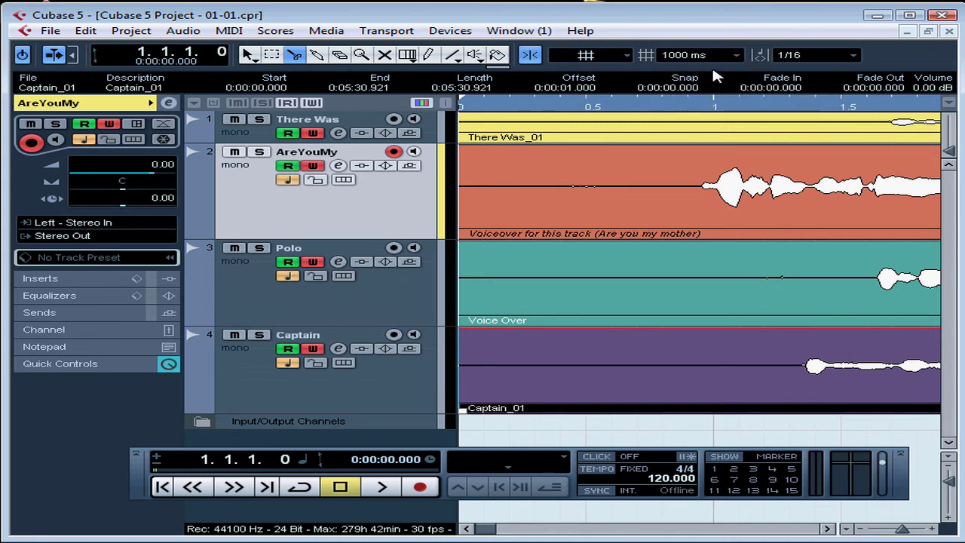
- Switch the ruler to Bars+Beats, keep the grid type at Bar, and hide the transport panel
{"action": "right_click", "coordinate": [694, 112]}
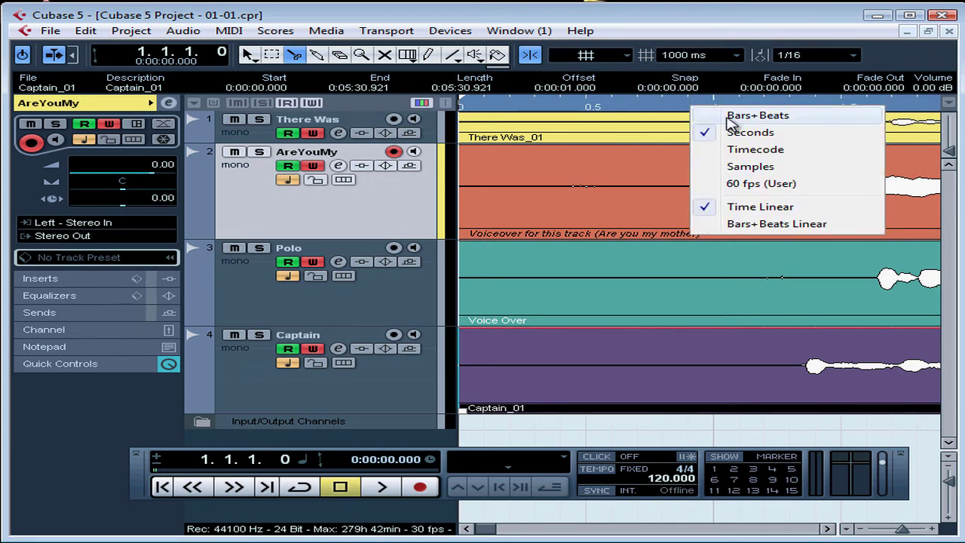
{"action": "left_click", "coordinate": [730, 117]}
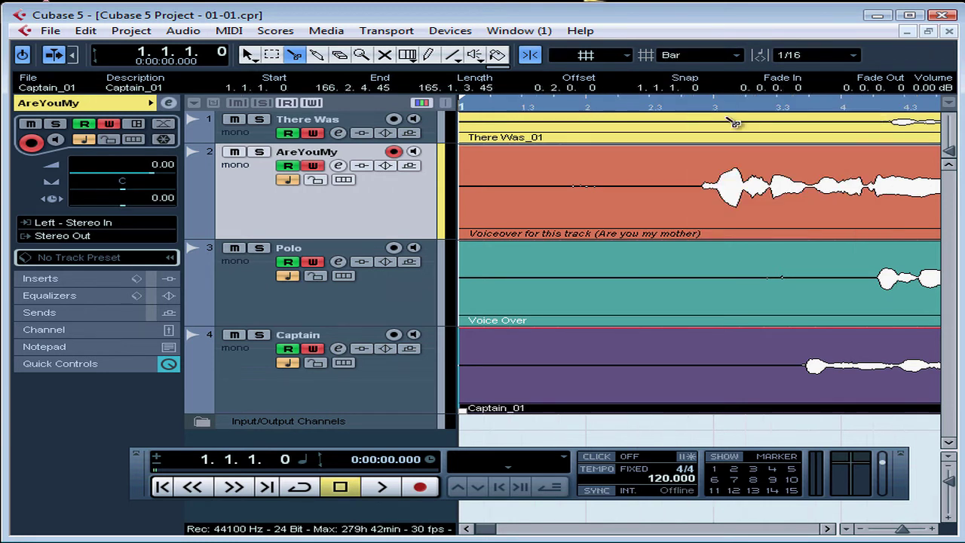
{"action": "left_click", "coordinate": [738, 57]}
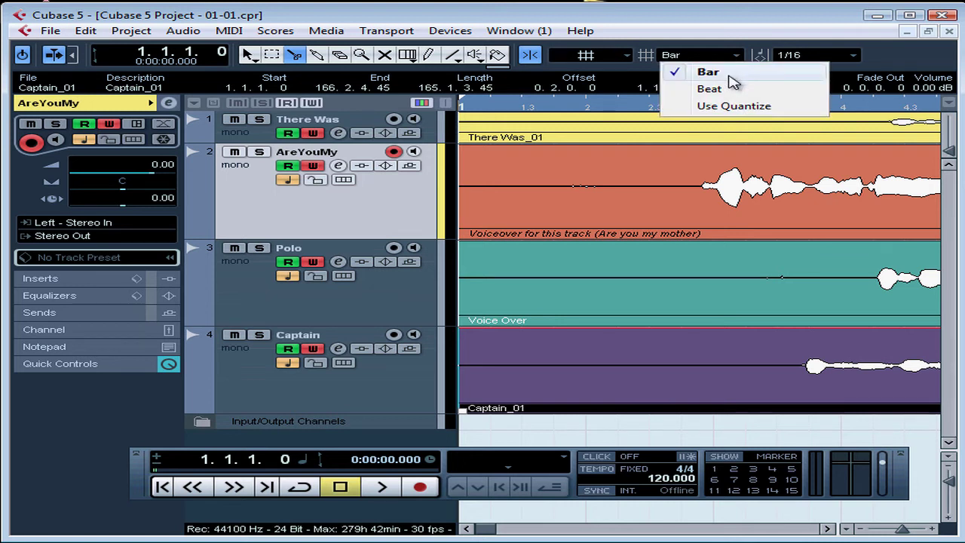
{"action": "left_click", "coordinate": [729, 75]}
{"action": "key", "text": "F2"}
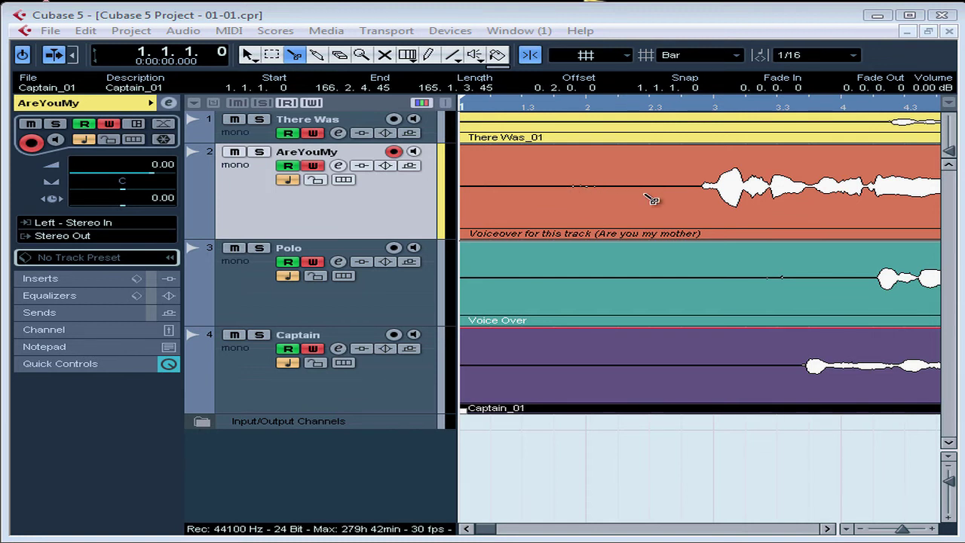
- Show the transport again, zoom in, and split the There Was event at bars 3 and 4
{"action": "key", "text": "F2"}
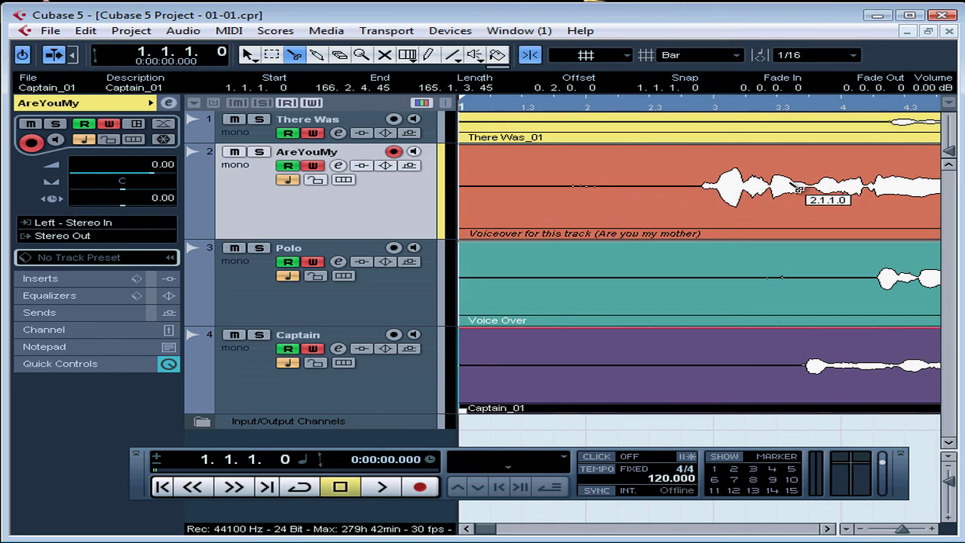
{"action": "left_click_drag", "start_coordinate": [781, 107], "coordinate": [769, 75]}
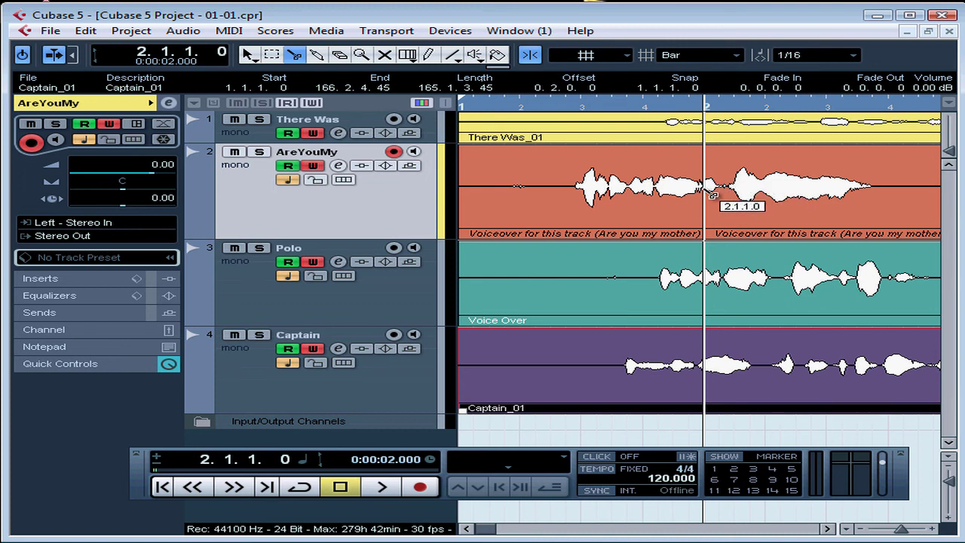
{"action": "left_click_drag", "start_coordinate": [743, 96], "coordinate": [743, 92]}
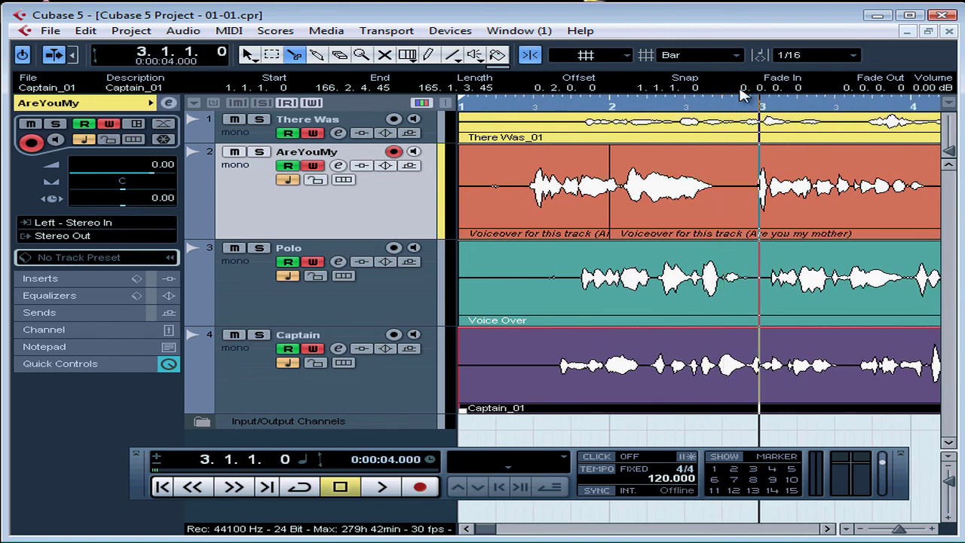
{"action": "left_click", "coordinate": [765, 118]}
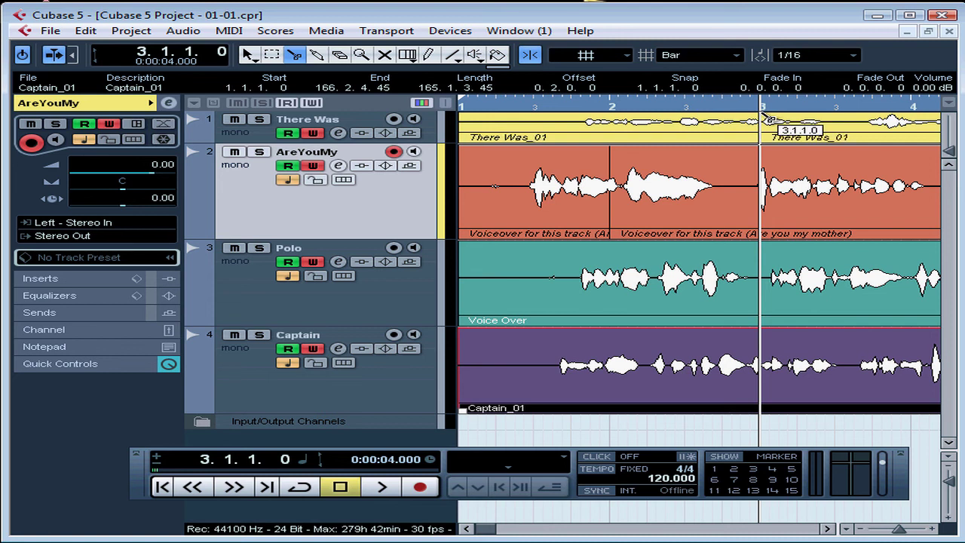
{"action": "left_click", "coordinate": [908, 118]}
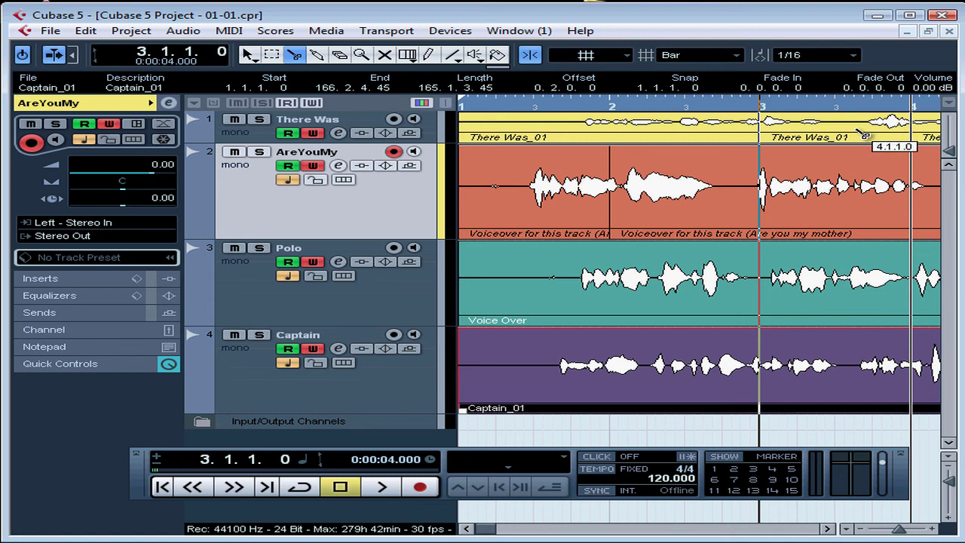
- Start playback to audition the cuts and split the AreYouMy voiceover at bar 5
{"action": "key", "text": "space"}
{"action": "key", "text": "g"}
{"action": "key", "text": "g"}
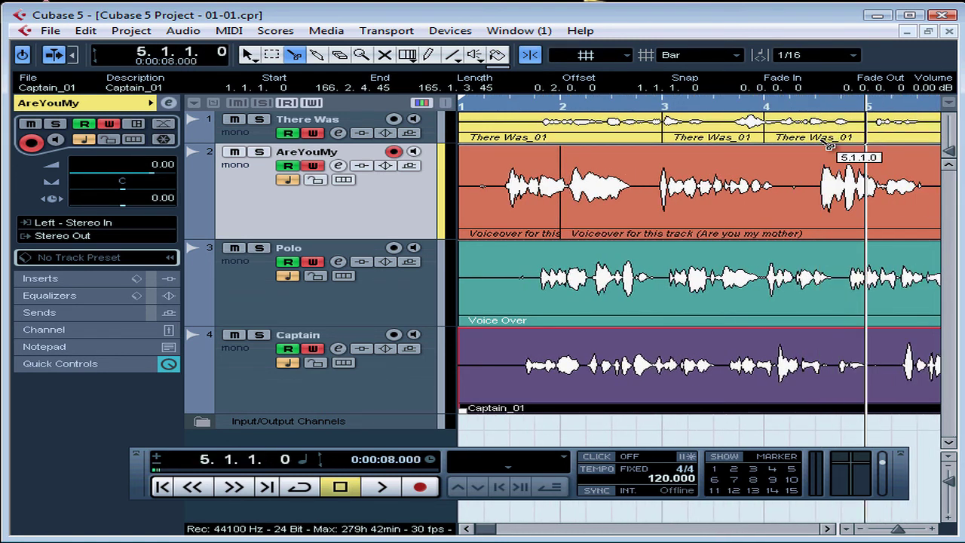
{"action": "key", "text": "alt"}
{"action": "left_click", "coordinate": [829, 155]}
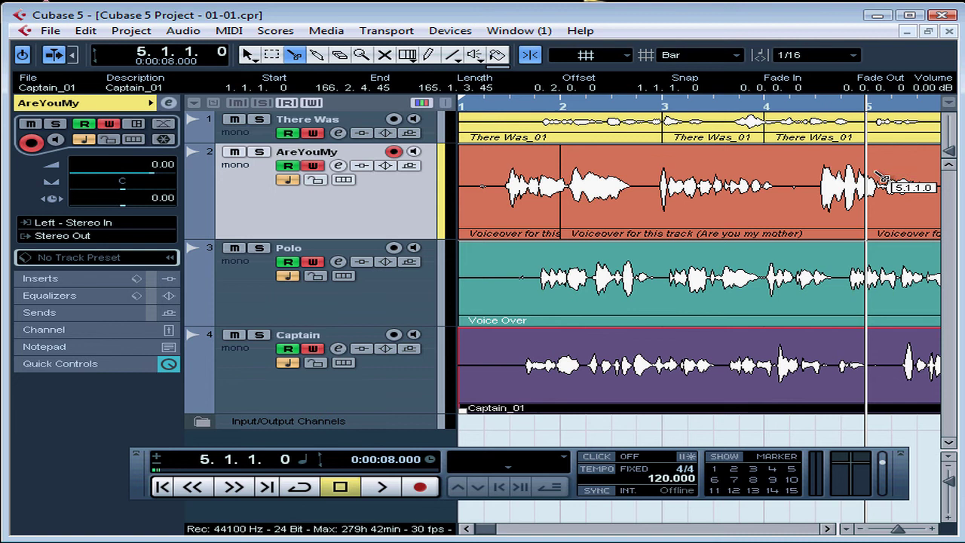
- Apply the Zoom Full preset to view the voiceover chopped into one-bar pieces through AreYouMy_04
{"action": "left_click", "coordinate": [827, 528]}
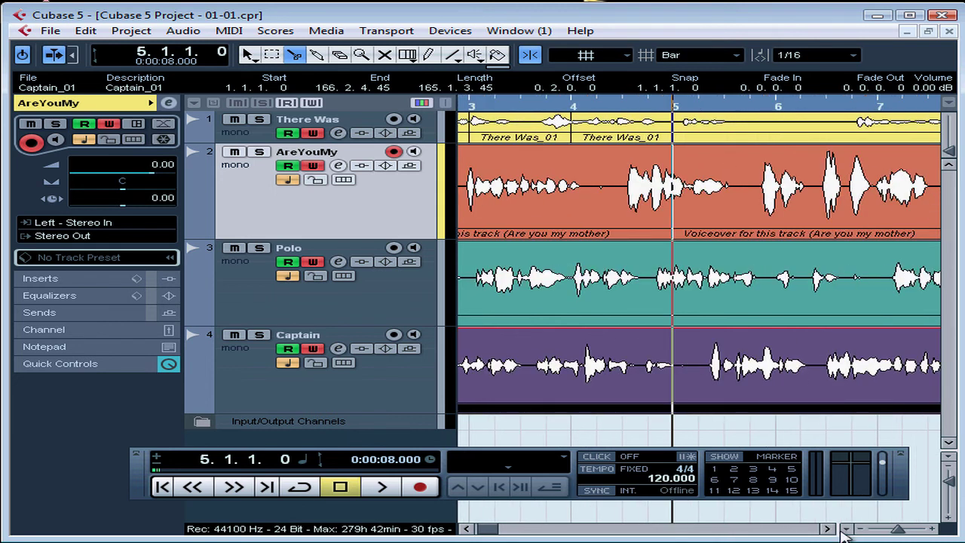
{"action": "left_click", "coordinate": [846, 528]}
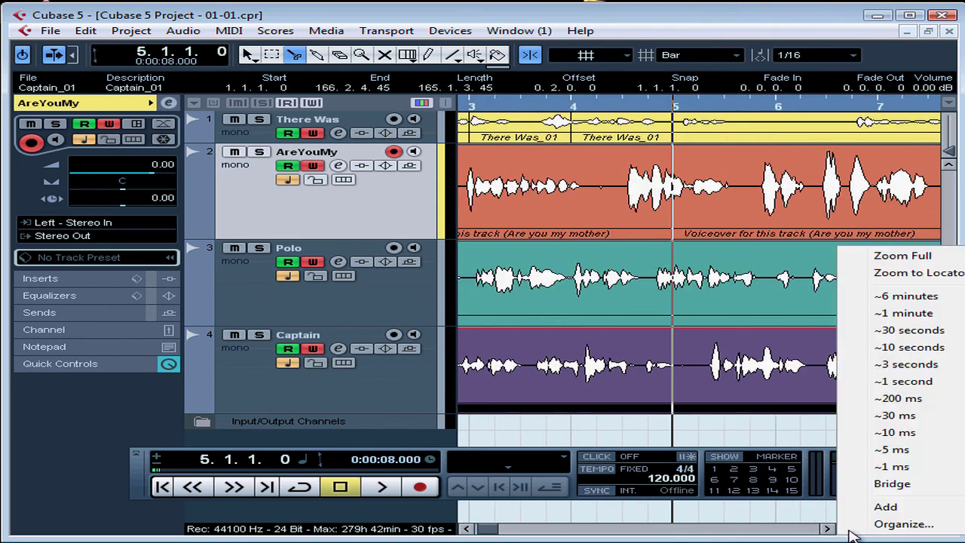
{"action": "left_click", "coordinate": [909, 257]}
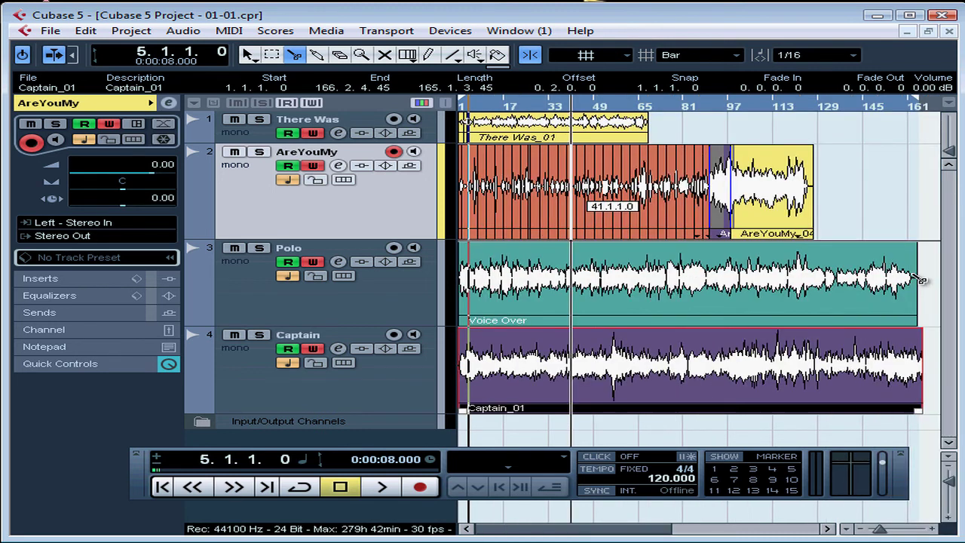
{"action": "left_click_drag", "start_coordinate": [919, 279], "coordinate": [671, 104]}
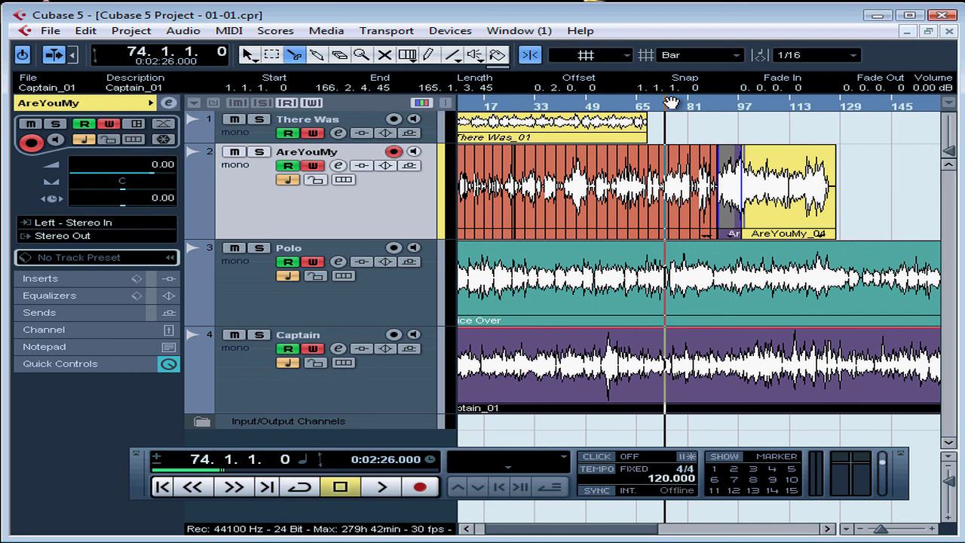
- Use Edit > Undo Split to rejoin most of the AreYouMy one-bar cuts into one long event
{"action": "left_click", "coordinate": [86, 31]}
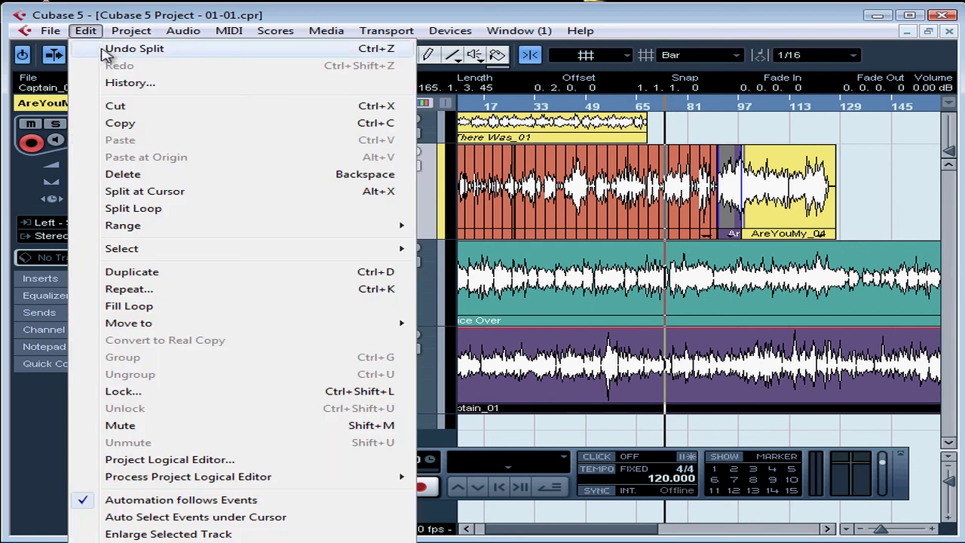
{"action": "left_click", "coordinate": [125, 49]}
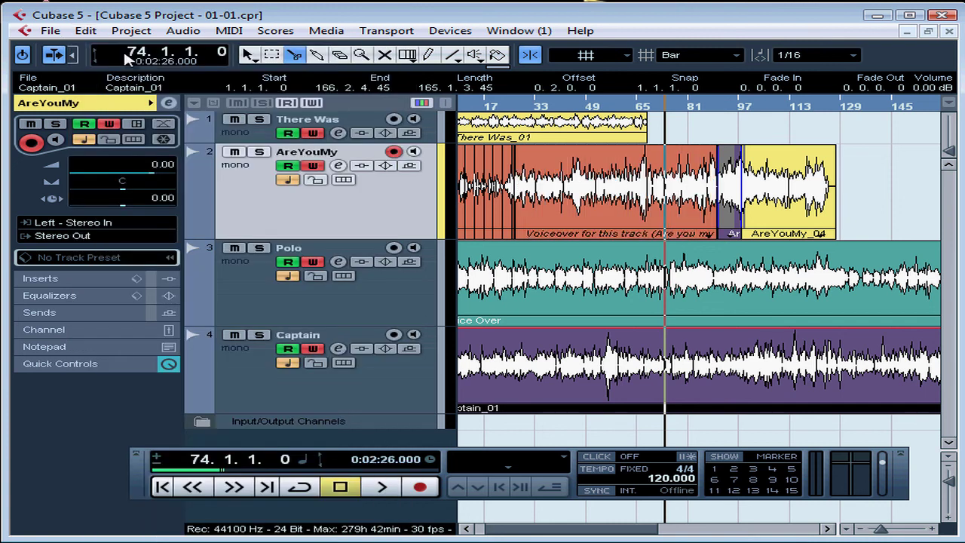